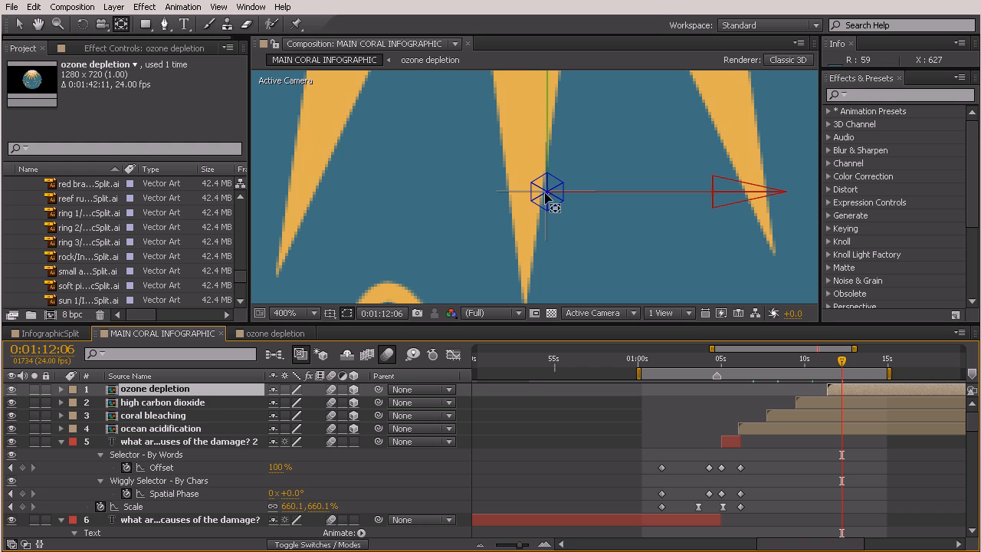
- Fine-tune the anchor point of the ozone depletion layer so it sits at the circle's centre
click(549, 206)
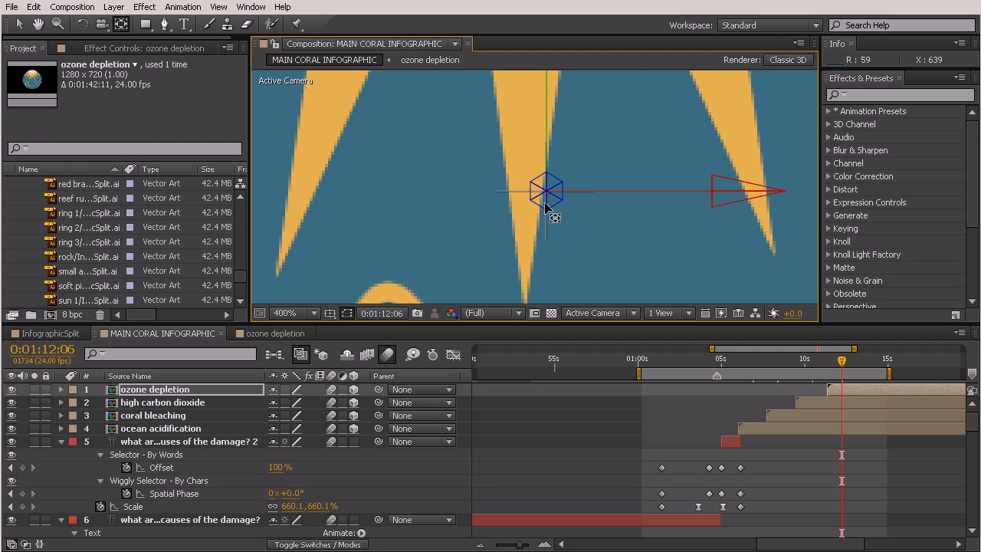
scroll(552, 205, down, 6)
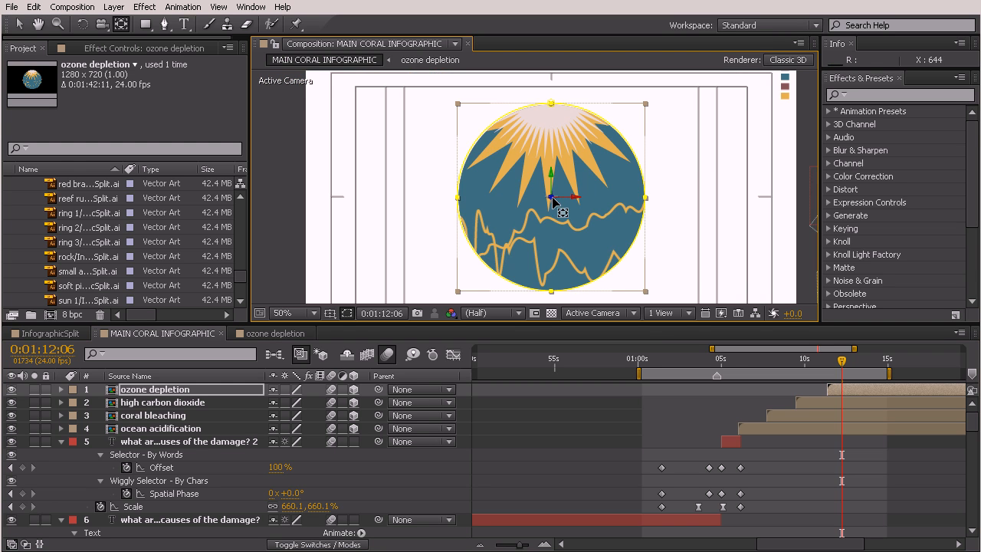
click(690, 419)
- Reveal the rotation properties of the ozone depletion, high carbon dioxide, coral bleaching and ocean acidification layers
drag(729, 349, 749, 369)
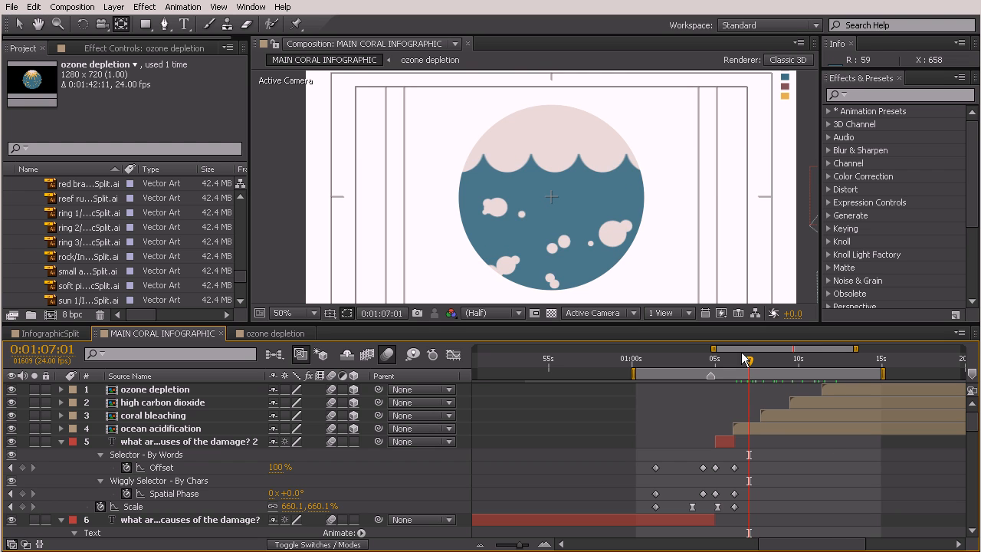
click(151, 429)
shift+click(151, 389)
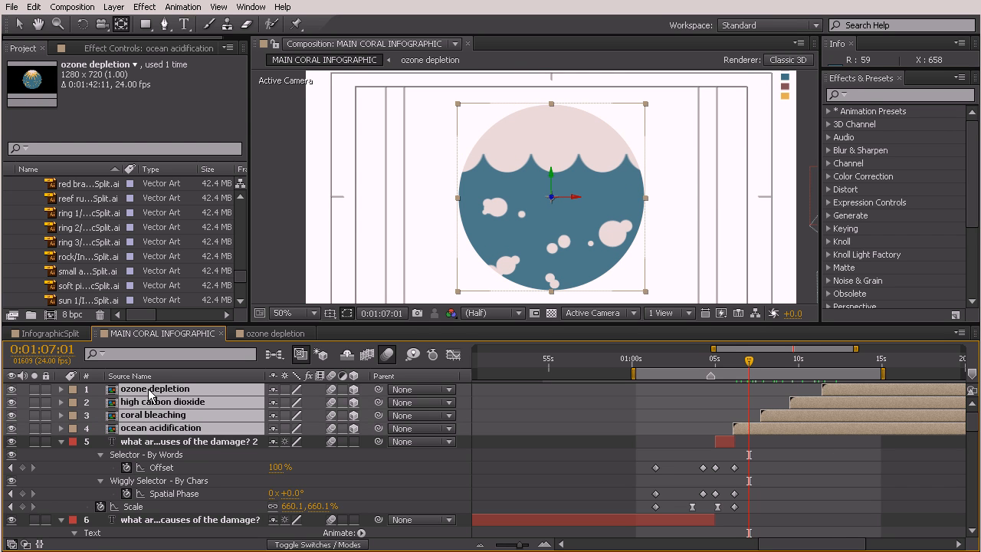
key(r)
scroll(187, 415, down, 3)
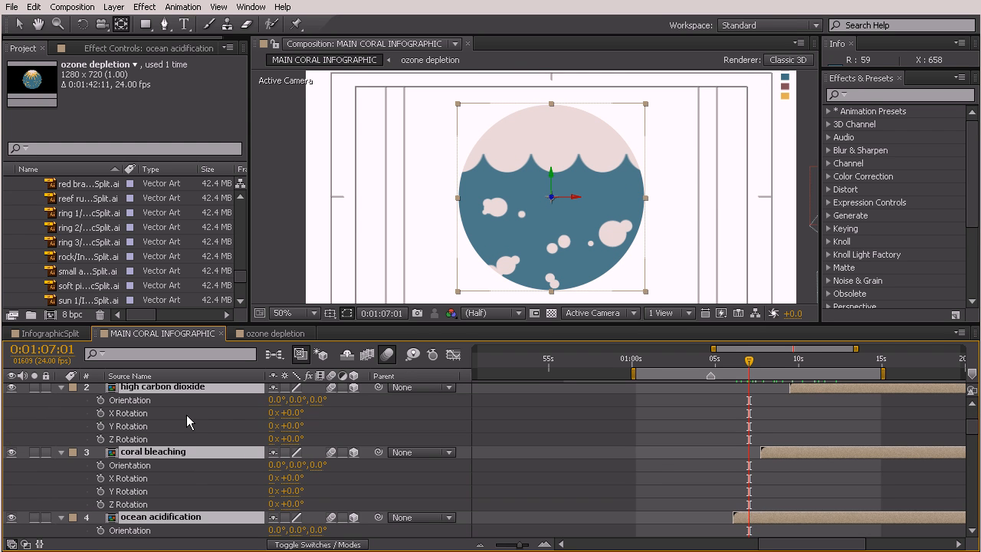
click(186, 415)
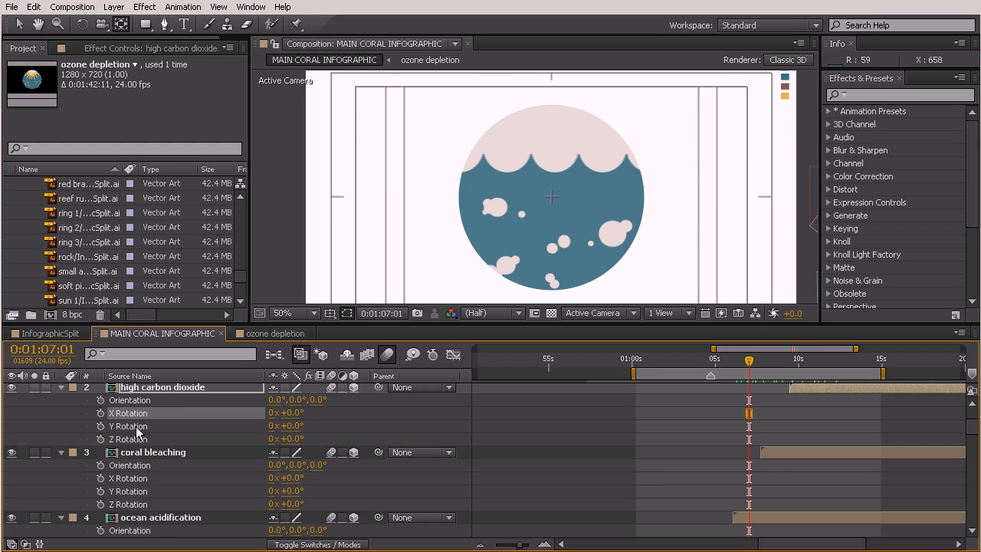
click(222, 427)
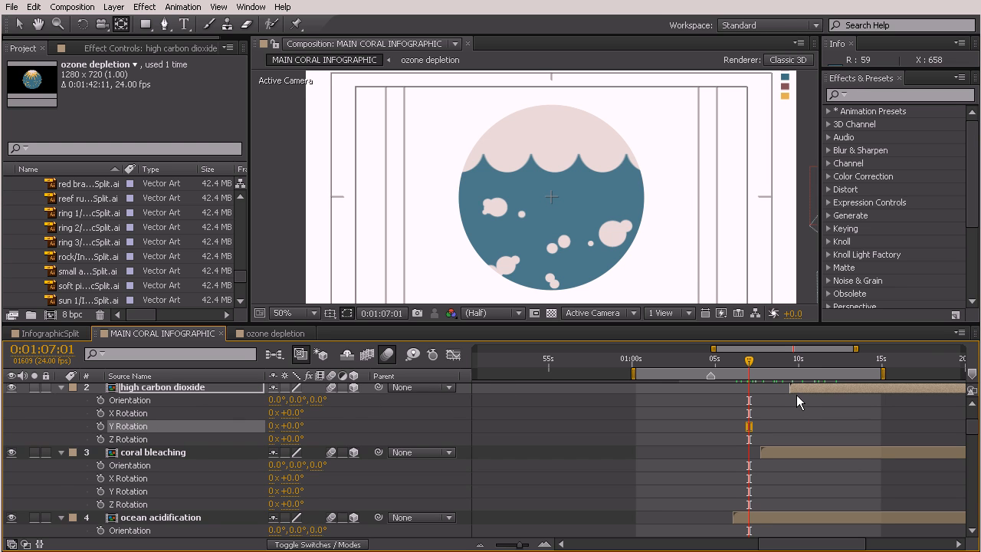
- At 0:01:06:01, set the ocean acidification layer's Y Rotation to -90° and enable keyframing for it
scroll(797, 394, down, 3)
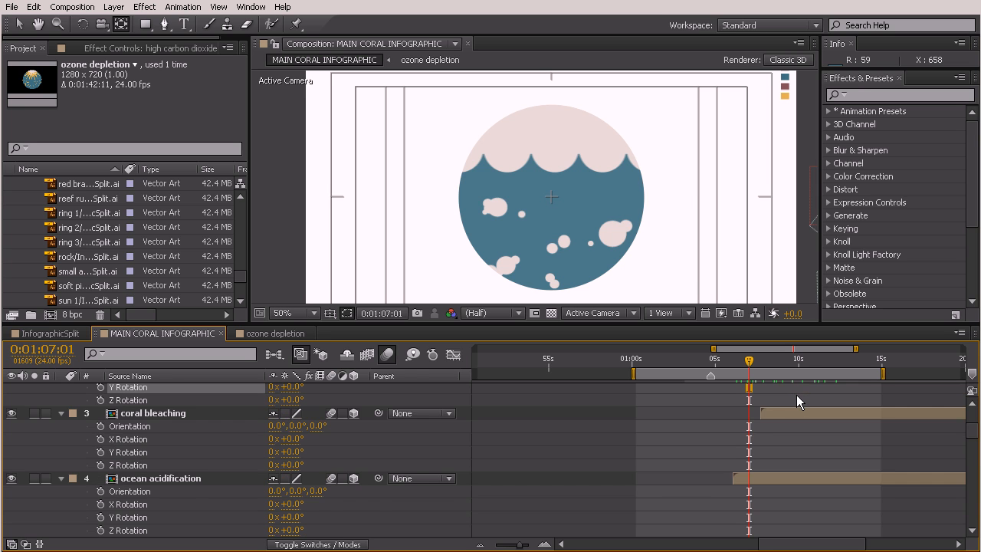
click(733, 365)
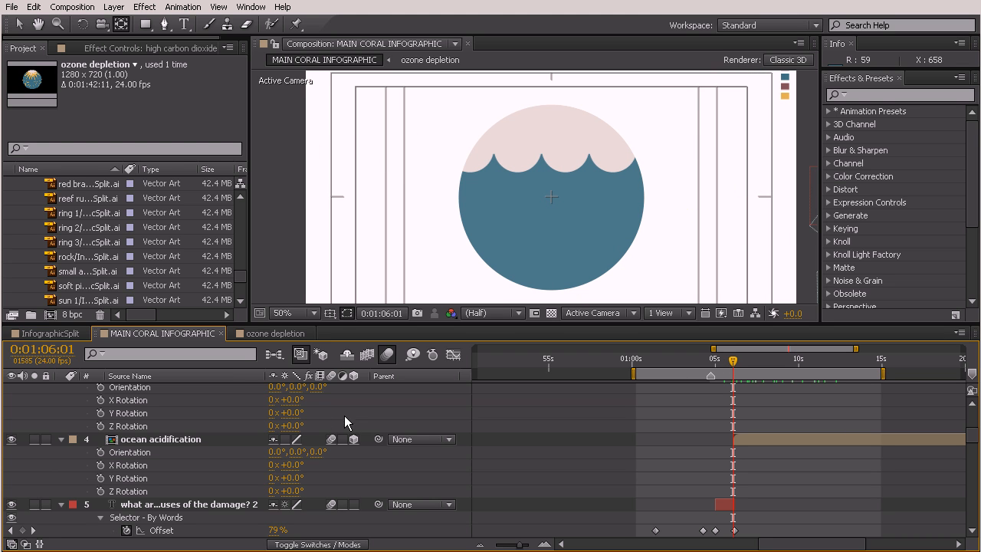
click(312, 439)
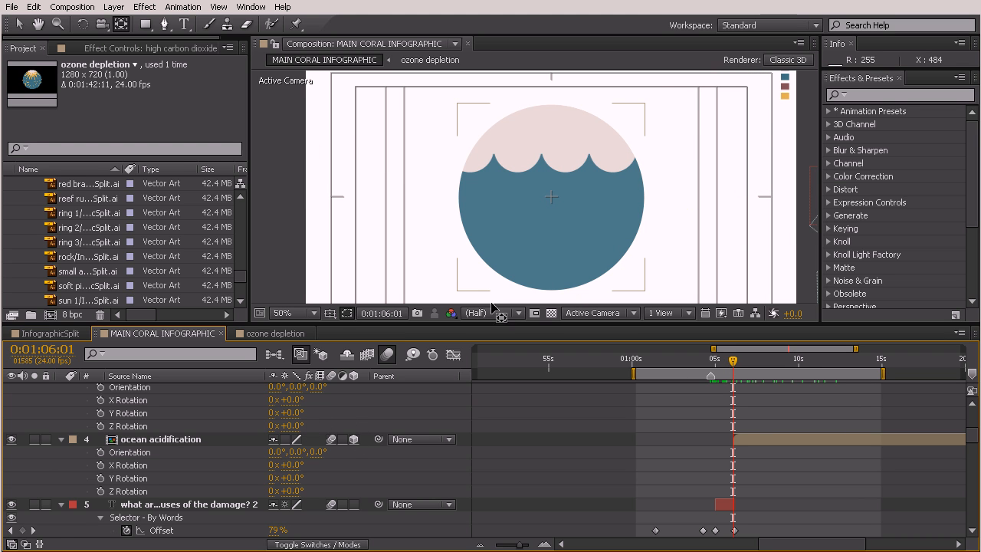
click(754, 436)
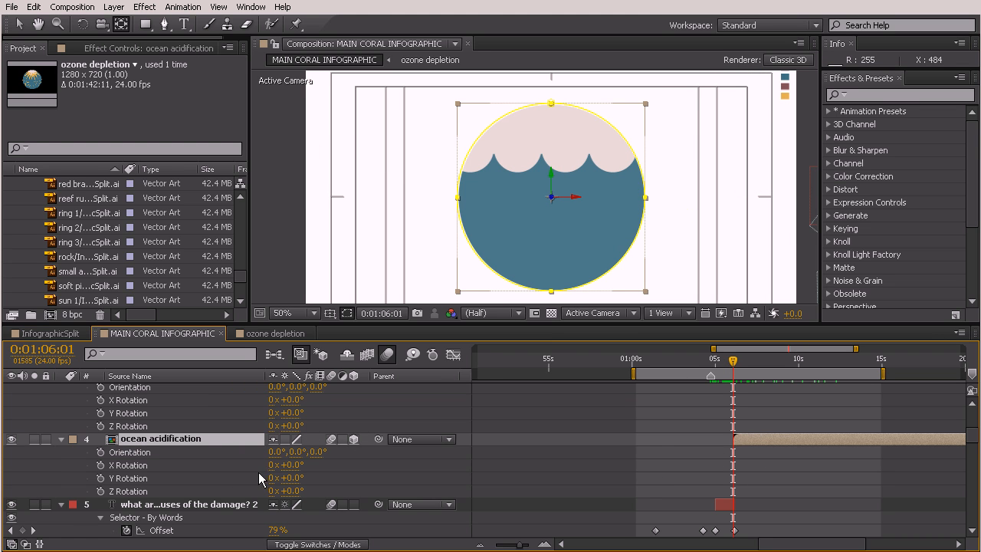
drag(288, 479, 241, 480)
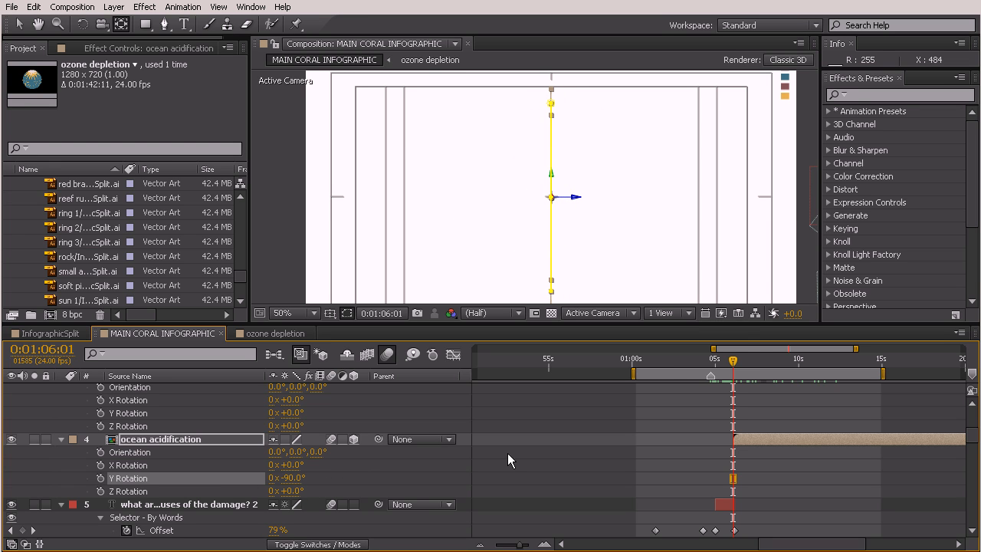
mouse_move(732, 365)
mouse_down()
mouse_move(719, 360)
mouse_move(732, 370)
mouse_up()
click(101, 478)
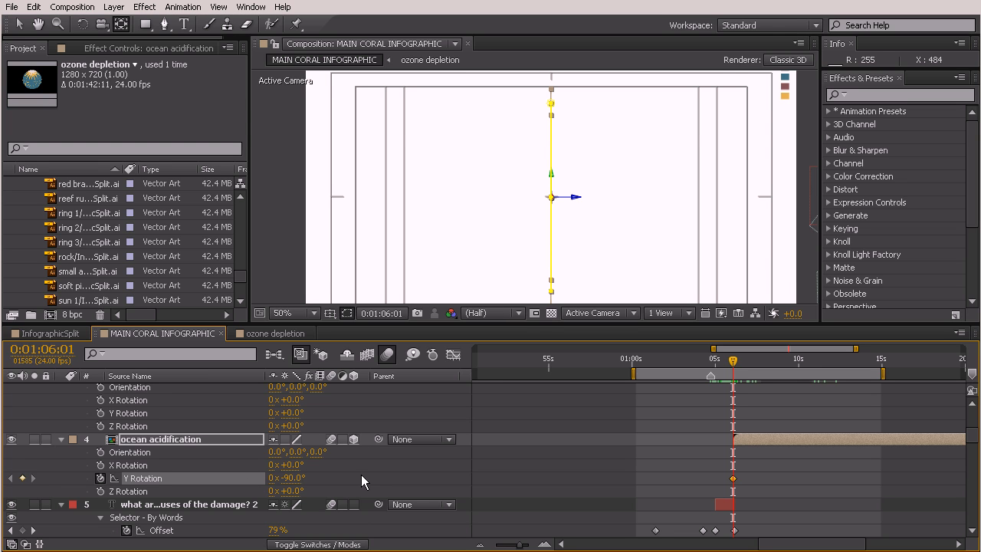
- At 0:01:06:11, keyframe the ocean acidification layer's Y Rotation at 0°
key(shift+Page_Down)
click(290, 478)
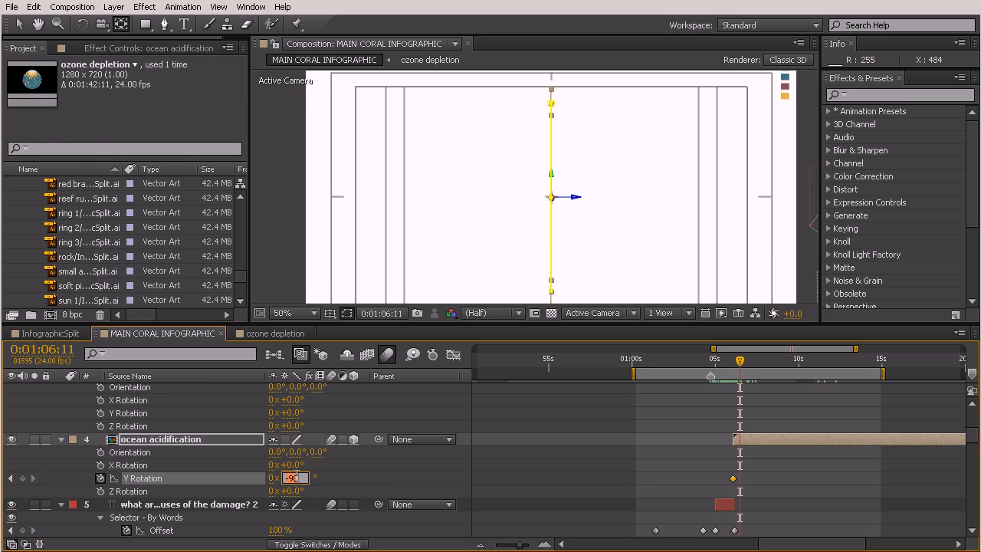
text(0)
key(Return)
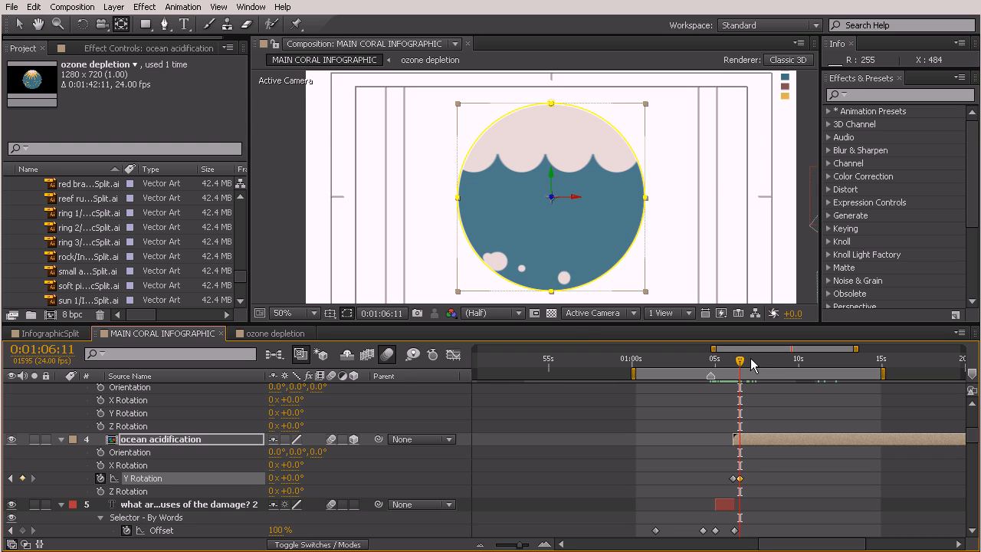
- Apply Easy Ease to both Y Rotation keyframes of ocean acidification and preview the flip-in
mouse_move(733, 368)
mouse_down()
mouse_move(723, 368)
mouse_move(741, 381)
mouse_up()
click(728, 481)
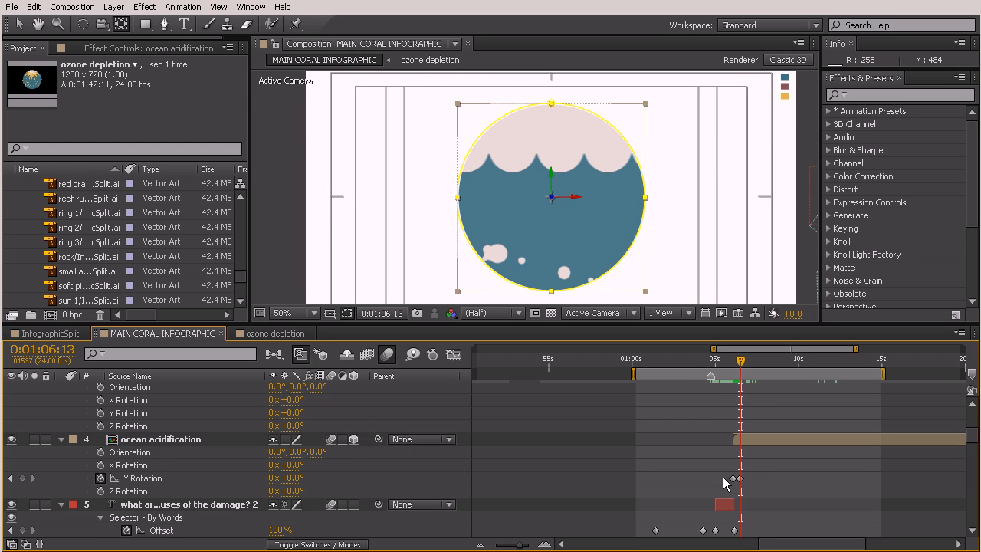
drag(760, 471, 726, 482)
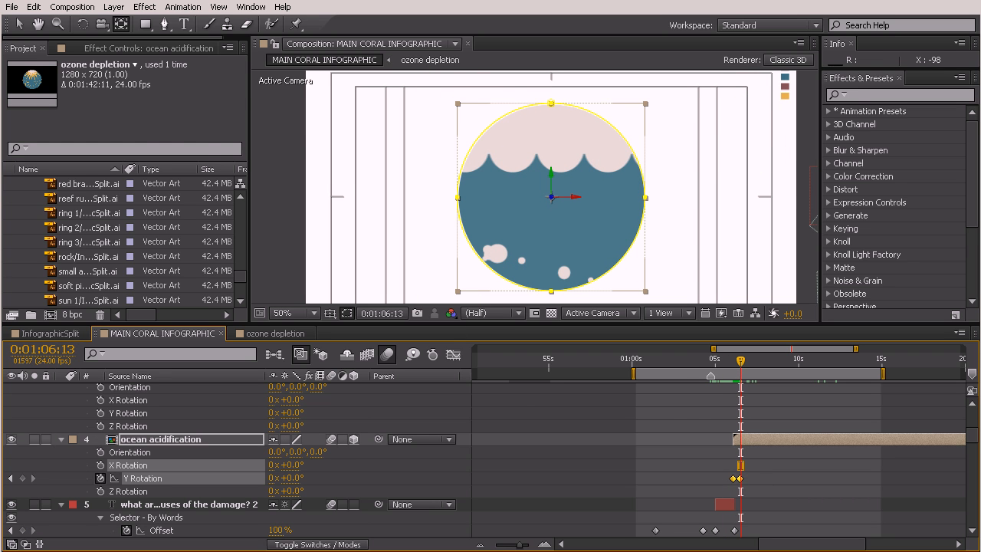
click(184, 7)
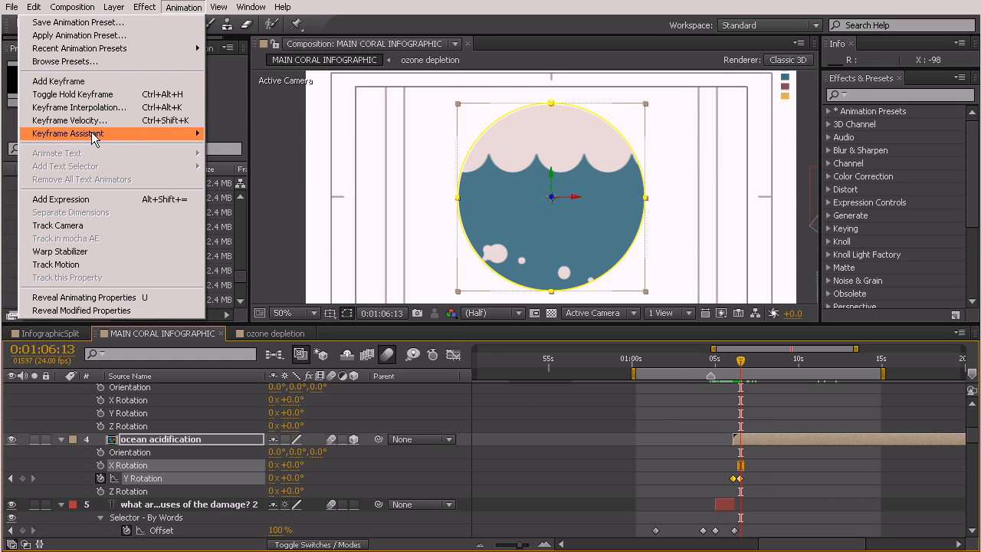
mouse_move(96, 134)
click(234, 160)
click(796, 467)
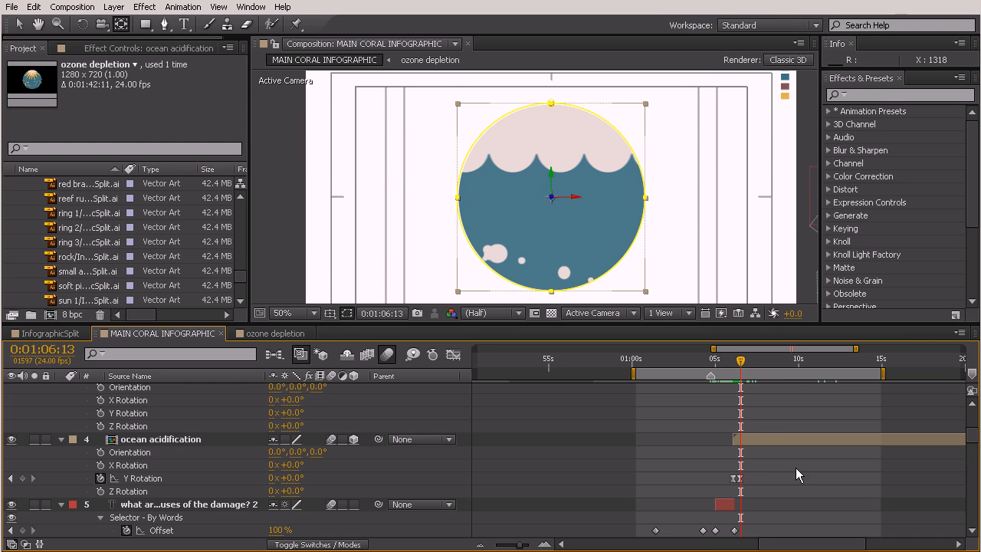
click(727, 360)
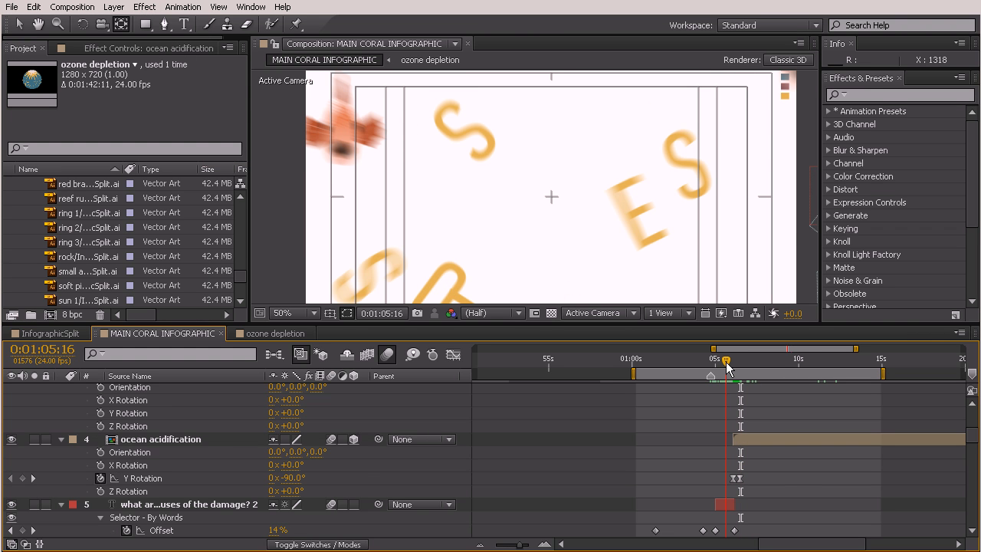
drag(727, 368, 759, 391)
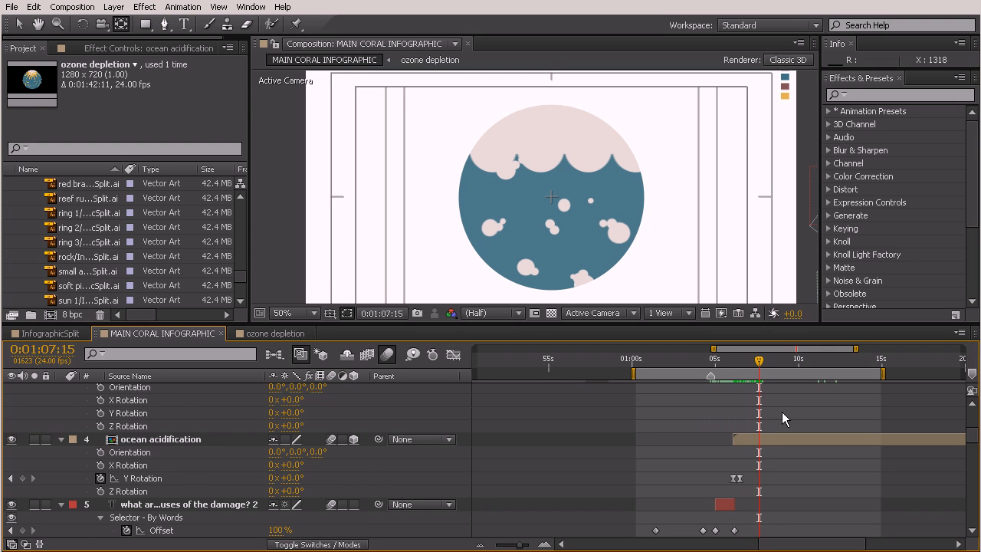
- At 0:01:07:17, where coral bleaching starts, keyframe the ocean acidification layer's Y Rotation at 90°
scroll(782, 414, up, 1)
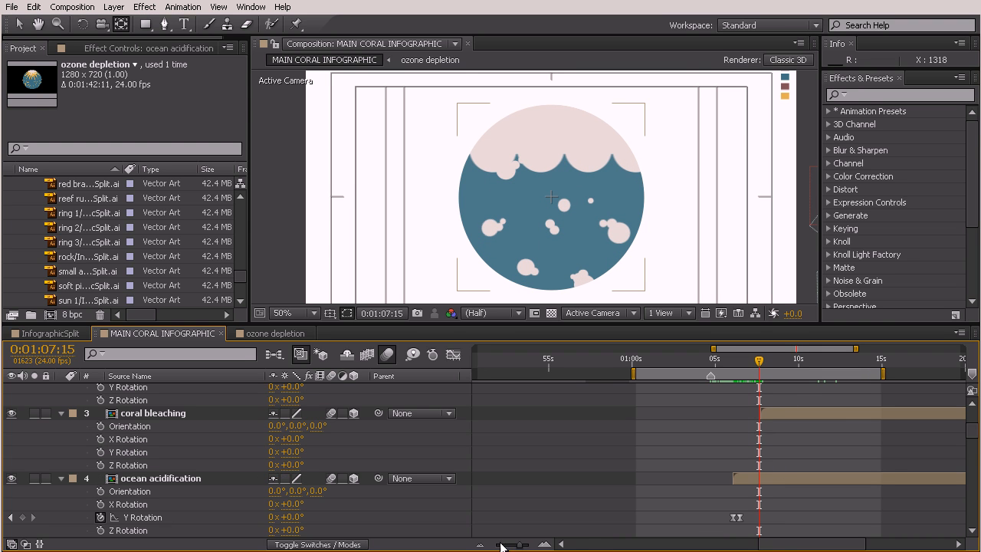
drag(518, 547, 526, 548)
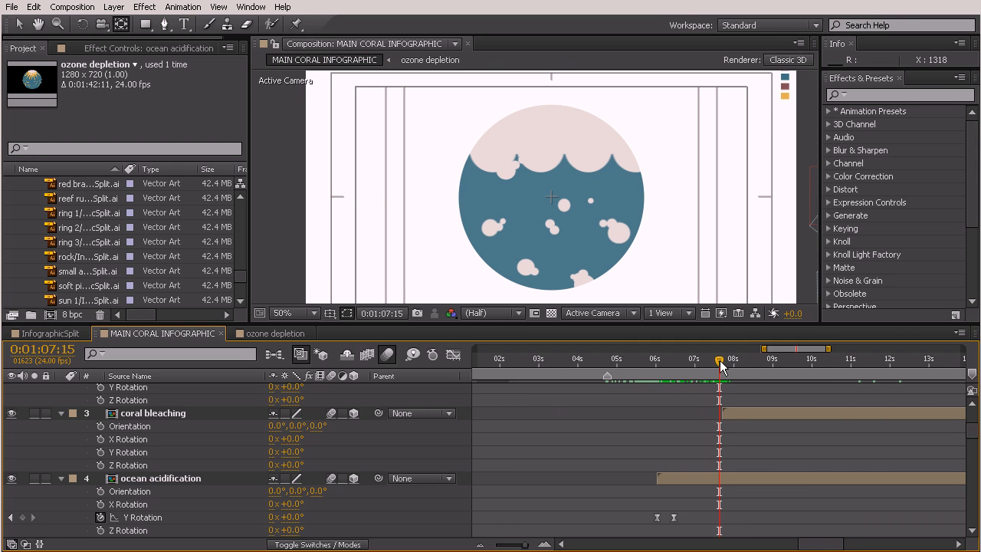
mouse_move(721, 365)
mouse_down()
mouse_move(710, 367)
mouse_move(722, 367)
mouse_up()
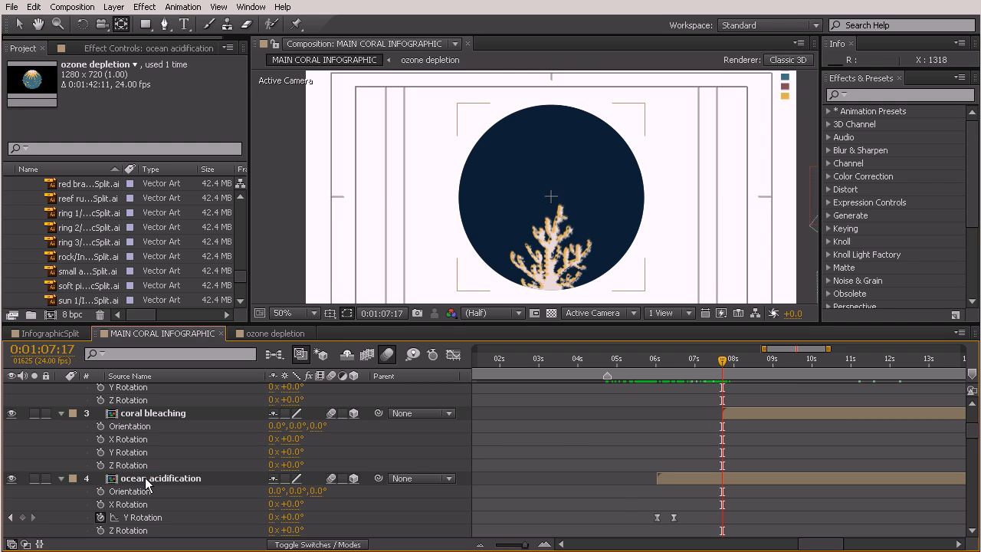
drag(293, 517, 357, 516)
click(297, 518)
text(90)
key(Return)
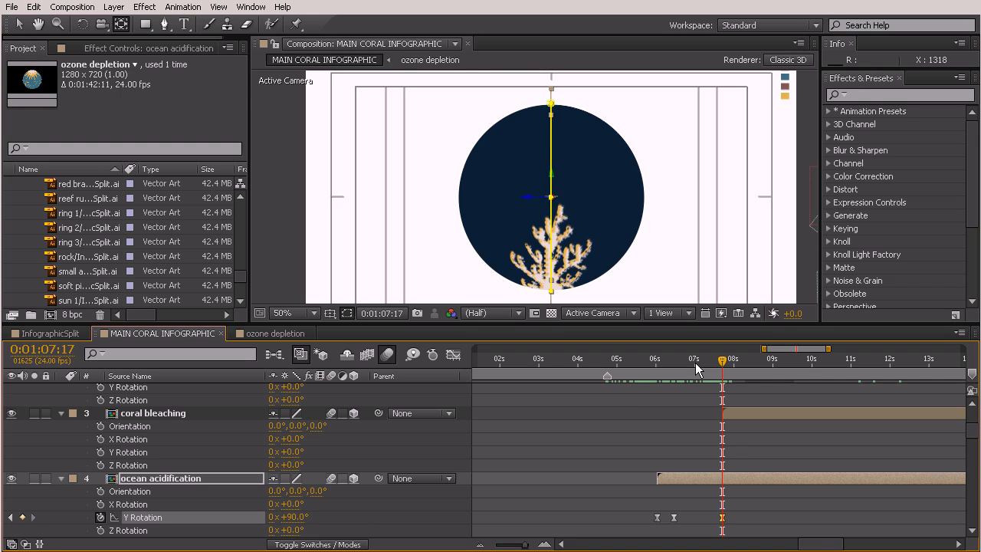
- Paste a copy of ocean acidification's 0° Y Rotation keyframe at 0:01:07:07 and preview the flip-out
key(shift+Page_Up)
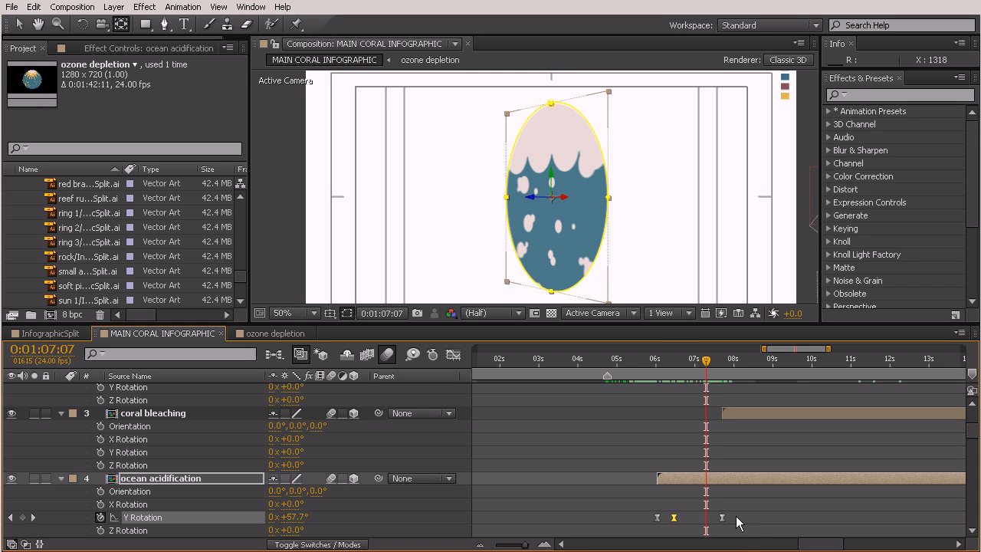
key(ctrl+v)
drag(653, 365, 726, 415)
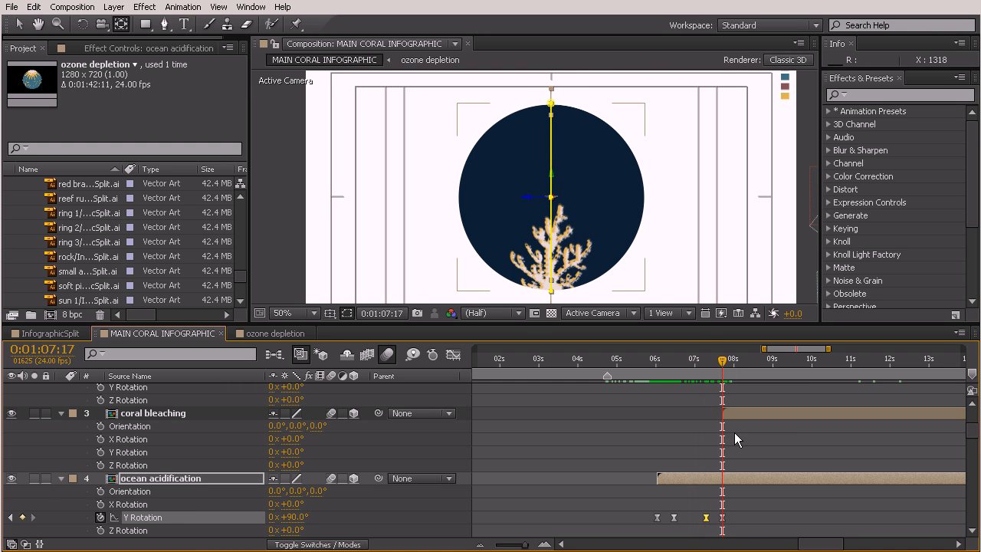
- Copy all four Y Rotation keyframes from ocean acidification to the coral bleaching layer, starting at 0:01:07:17, and preview them
click(736, 417)
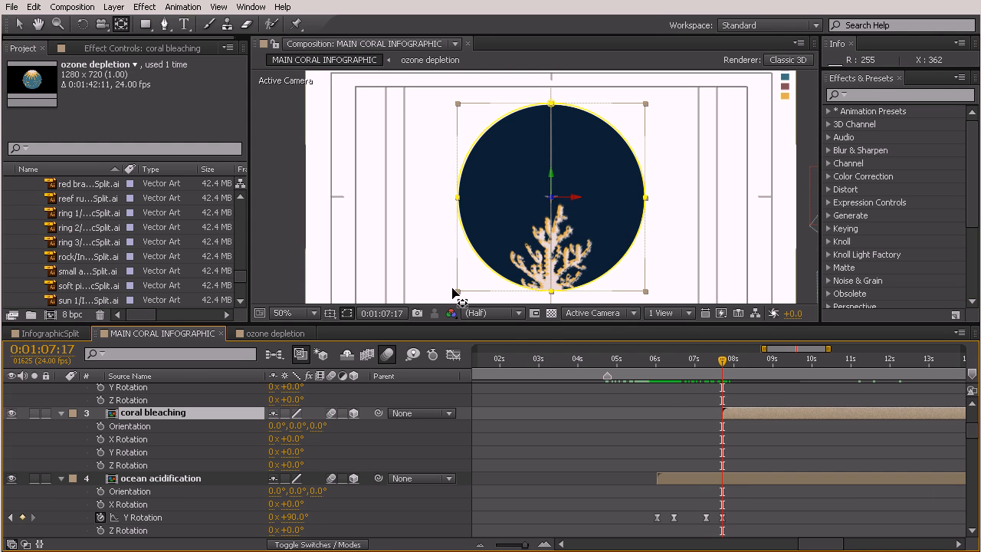
drag(744, 516, 648, 525)
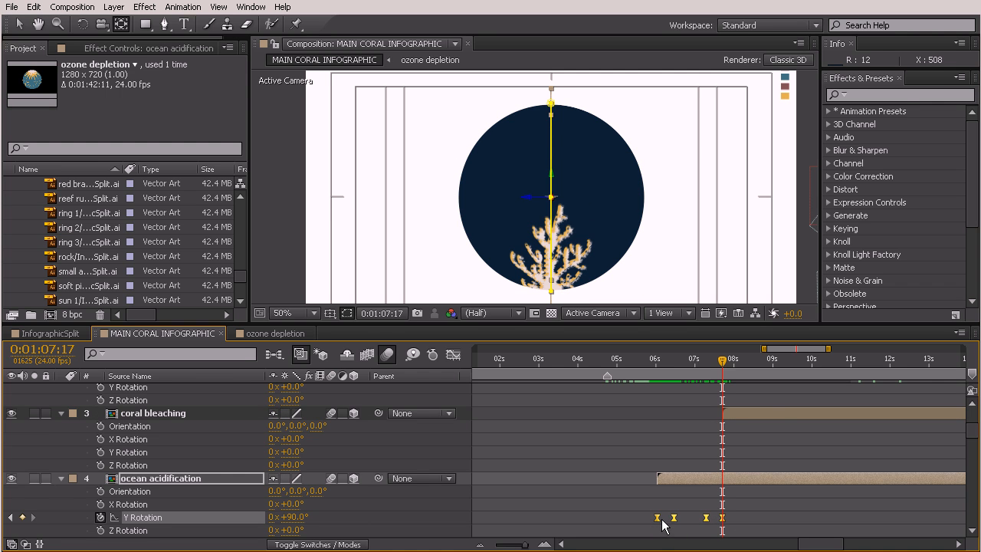
click(738, 410)
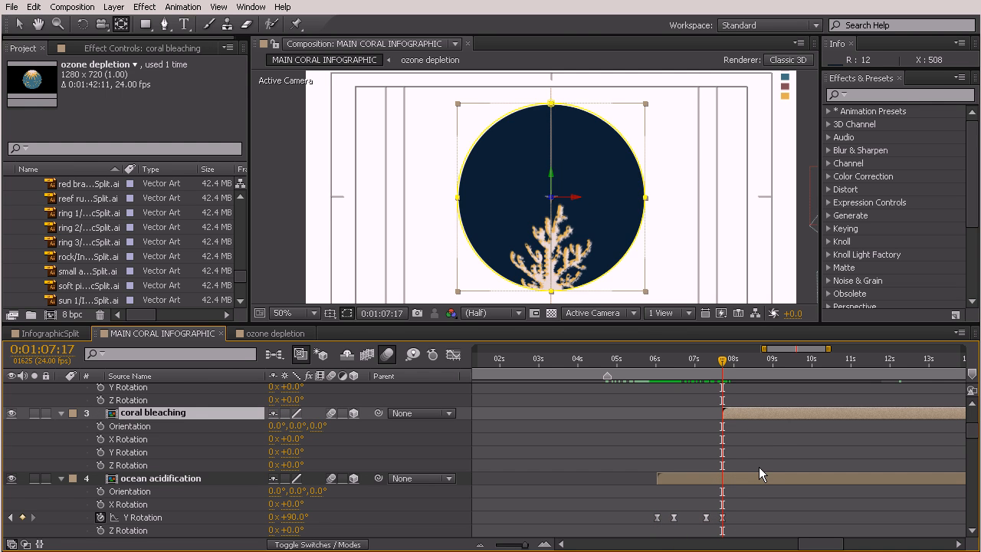
key(ctrl+v)
drag(655, 367, 801, 427)
- Shift coral bleaching's last two Y Rotation keyframes so the final one lands at 0:01:09:11, where high carbon dioxide starts
scroll(805, 429, up, 3)
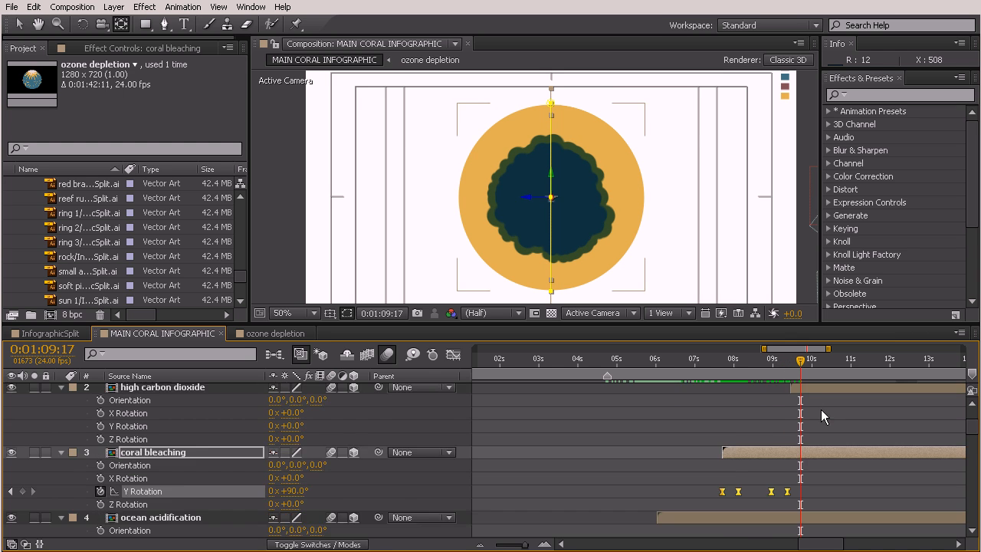
click(782, 360)
click(792, 367)
scroll(813, 506, down, 2)
- Copy coral bleaching's four Y Rotation keyframes to the high carbon dioxide layer, starting at 0:01:09:11
drag(811, 479, 712, 497)
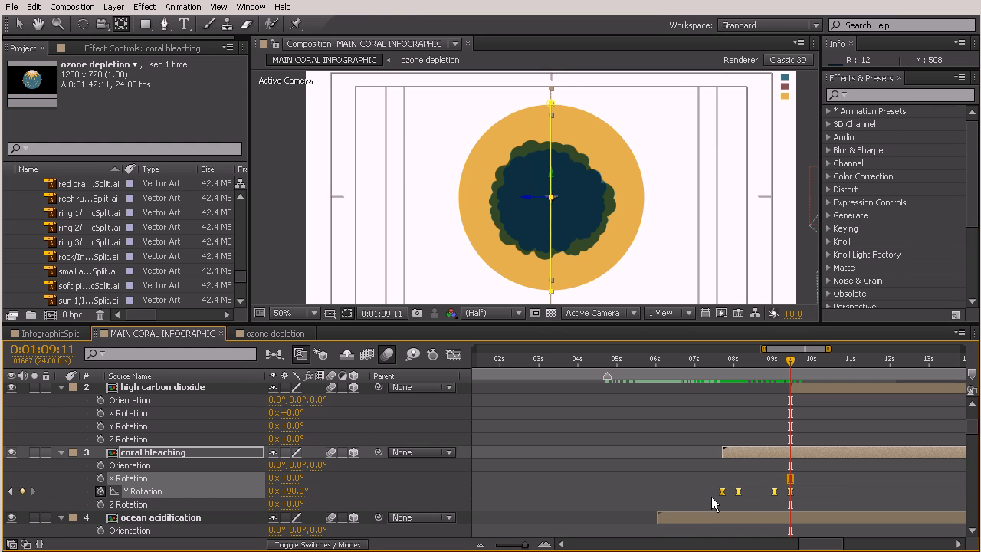
click(806, 388)
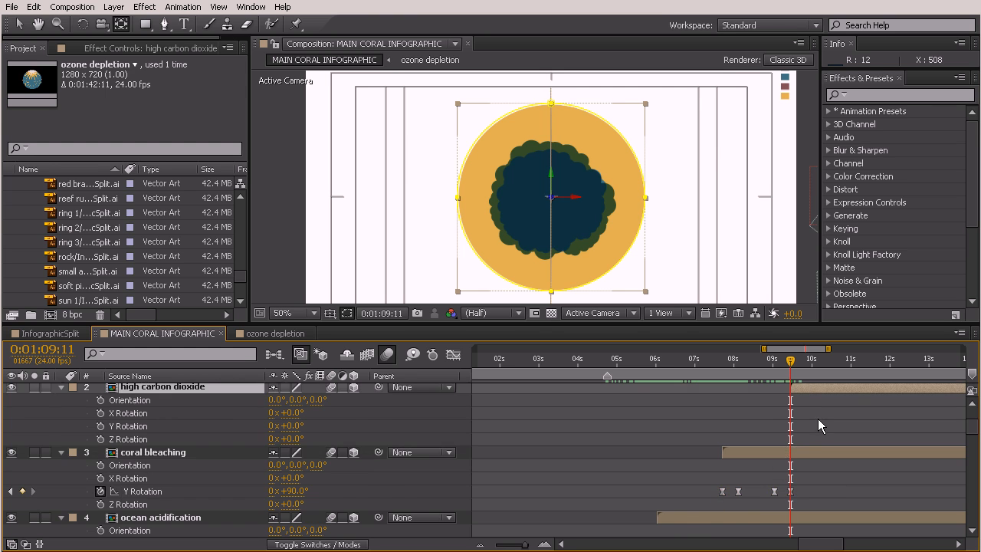
scroll(818, 419, up, 1)
key(ctrl+v)
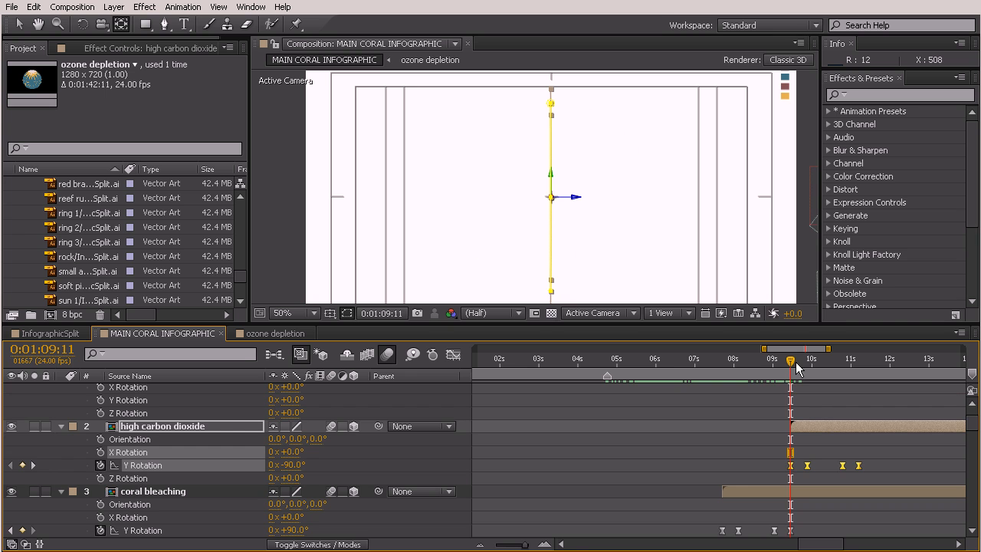
- Shift high carbon dioxide's last two Y Rotation keyframes so the final one lands at 0:01:11:09, where ozone depletion starts
drag(792, 367, 866, 365)
scroll(877, 406, up, 1)
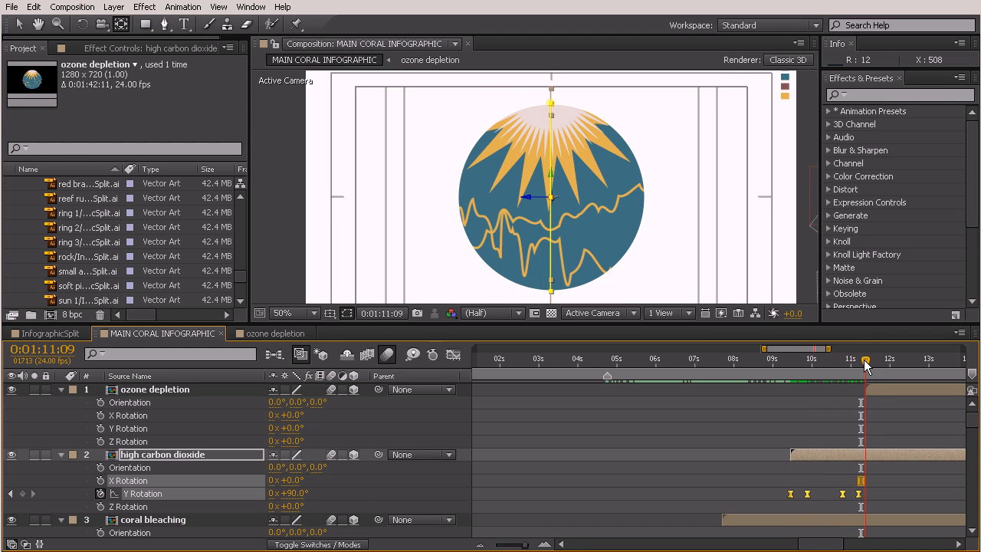
click(888, 481)
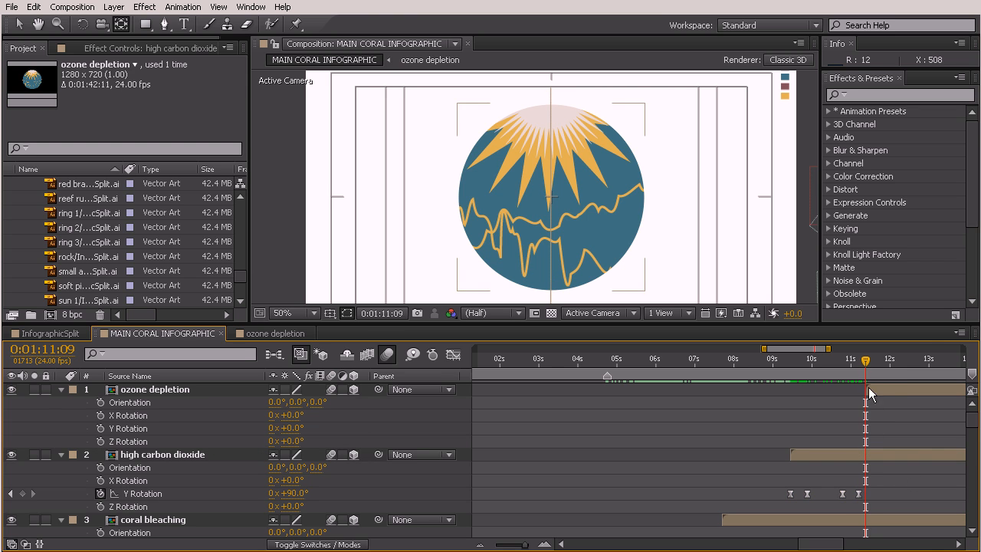
drag(858, 494, 785, 500)
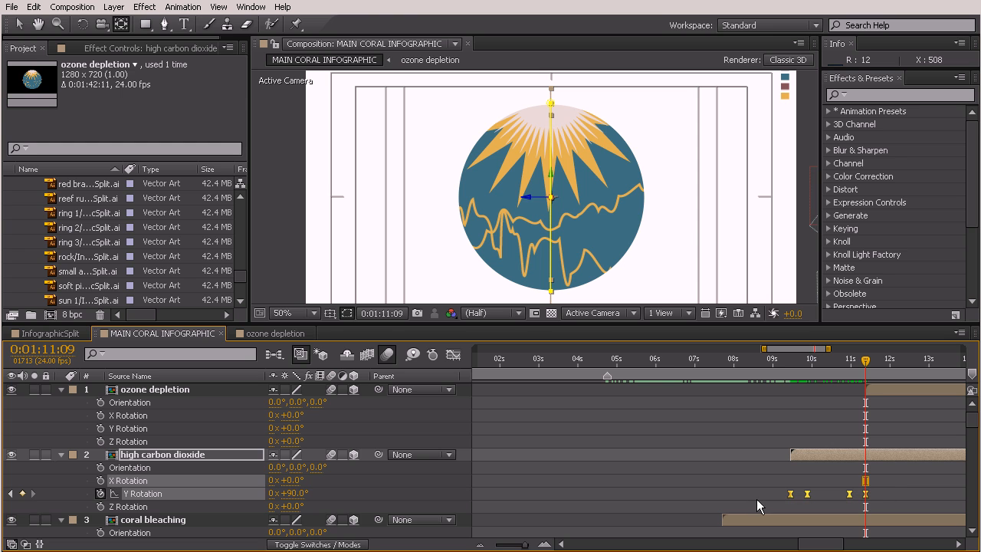
- Copy high carbon dioxide's four Y Rotation keyframes to the ozone depletion layer, starting at 0:01:11:09, and check its flips
click(883, 391)
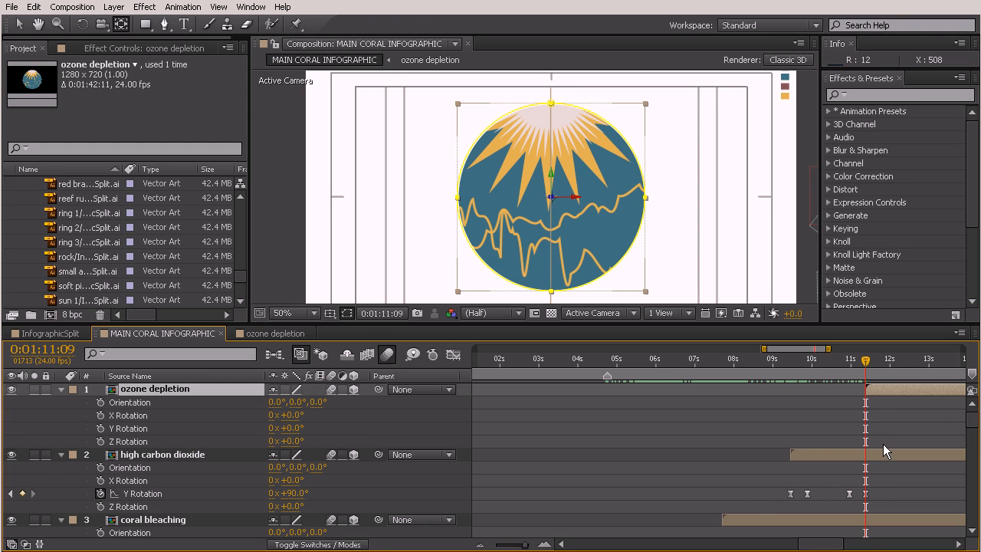
key(ctrl+v)
drag(867, 361, 945, 395)
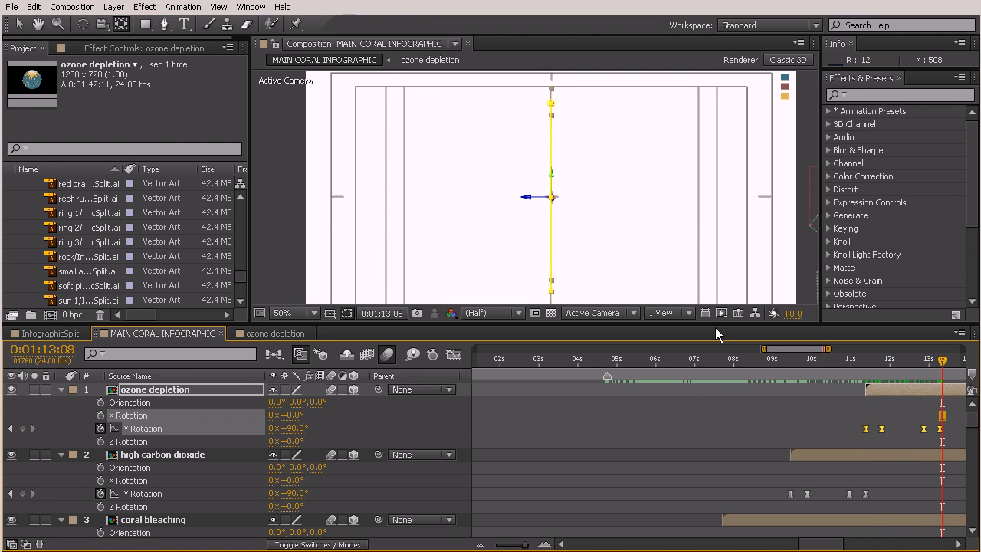
- Set the work area from 0:01:05:11 to 0:01:13:14 and preview the whole sequence of circle flips
drag(715, 322, 727, 243)
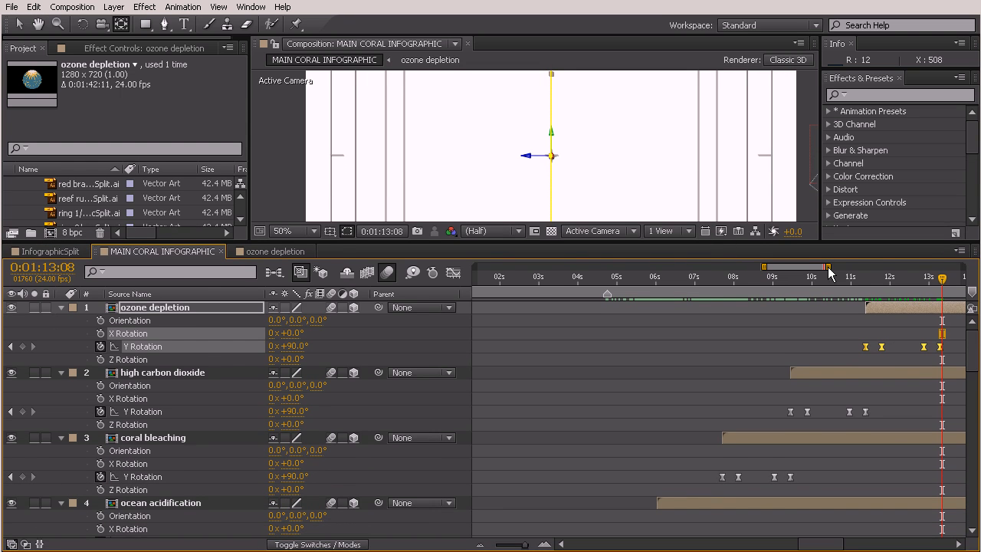
drag(948, 280, 957, 285)
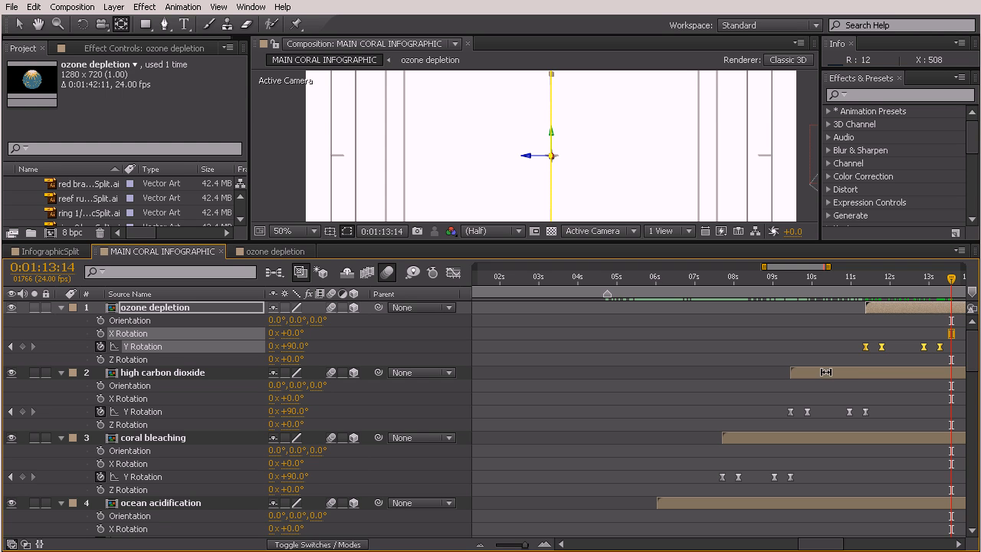
click(667, 280)
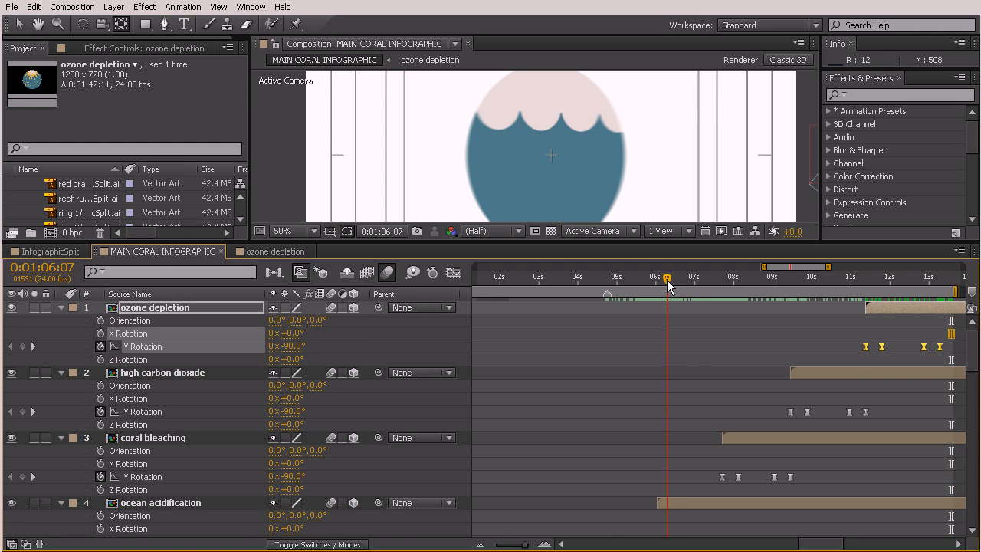
scroll(726, 392, down, 2)
click(635, 281)
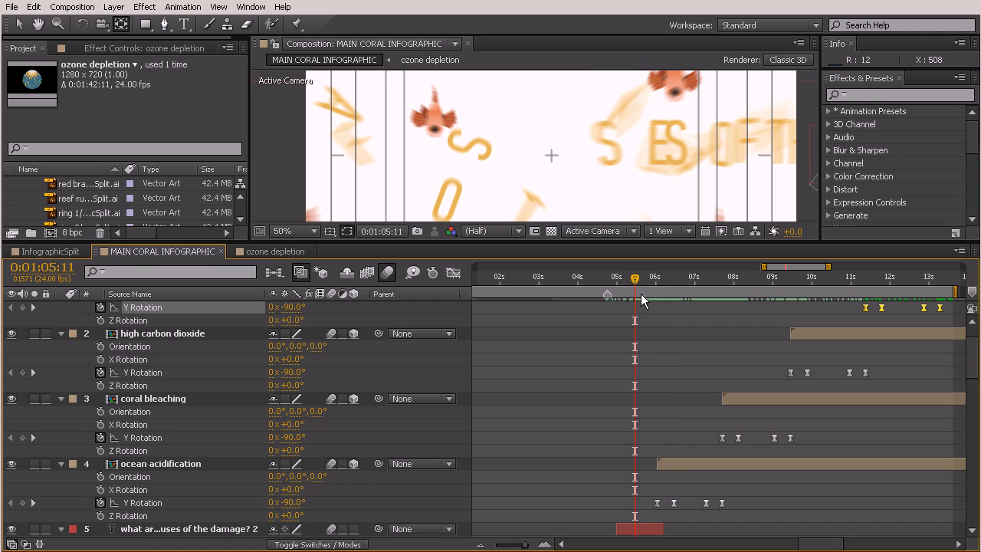
key(b)
drag(706, 242, 721, 381)
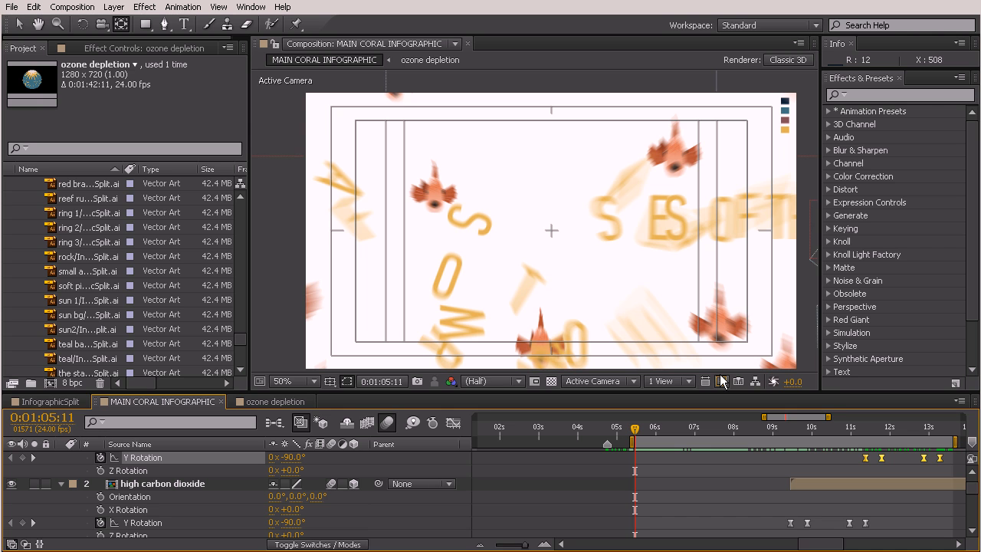
key(space)
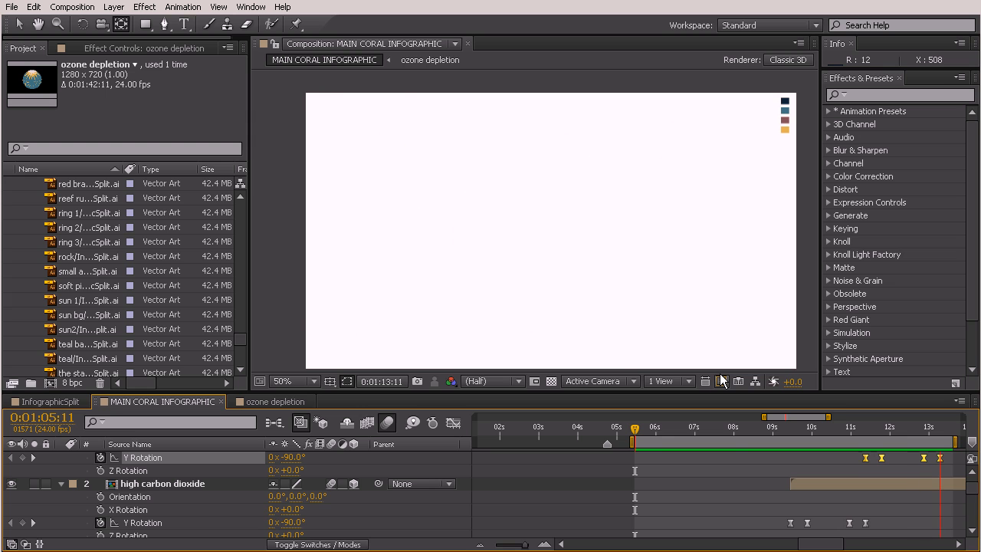
key(space)
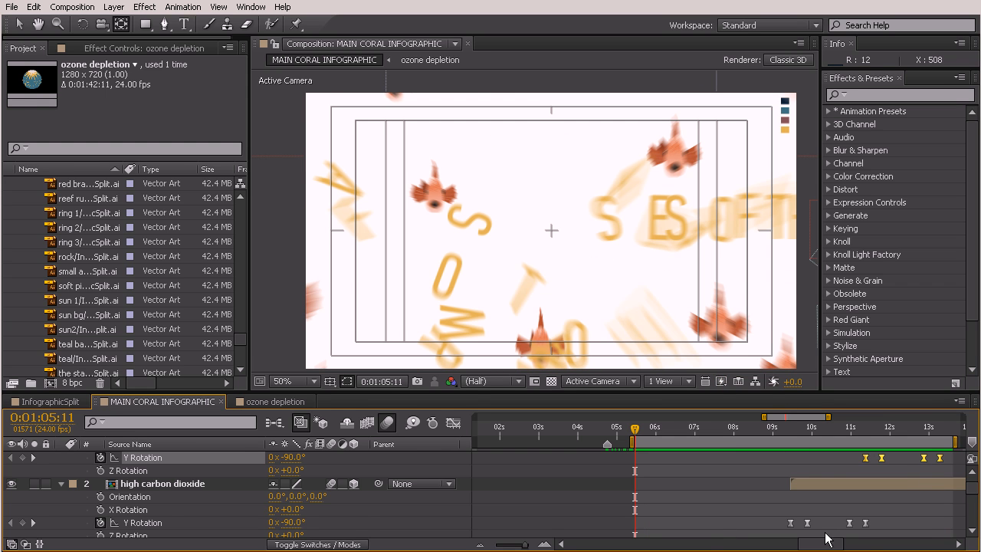
- Shift ozone depletion's last two Y Rotation keyframes so the final one lands at 0:01:13:21, and review the flip-out
drag(827, 545, 854, 546)
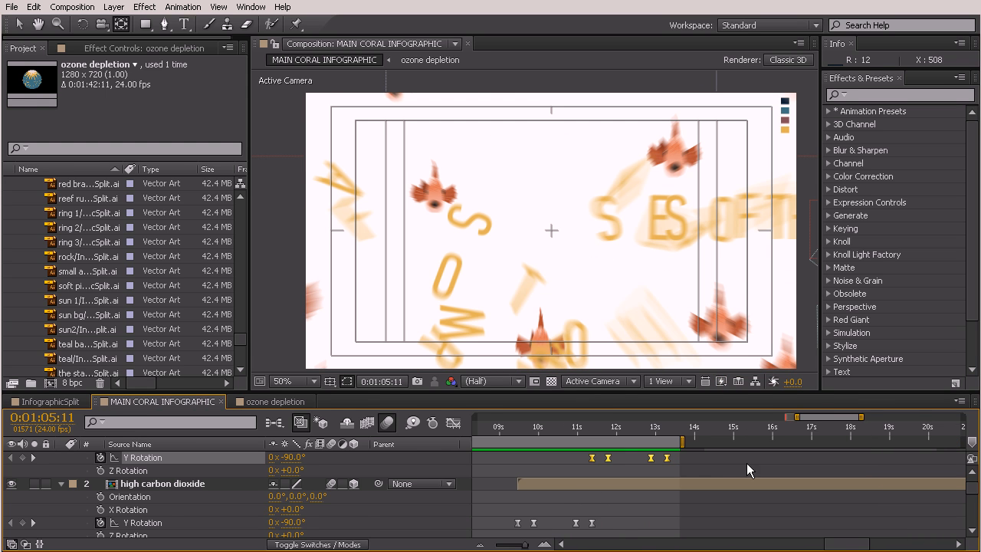
click(655, 428)
mouse_move(655, 434)
mouse_down()
mouse_move(673, 434)
mouse_move(648, 436)
mouse_move(674, 437)
mouse_move(678, 447)
mouse_move(657, 443)
mouse_move(667, 442)
mouse_up()
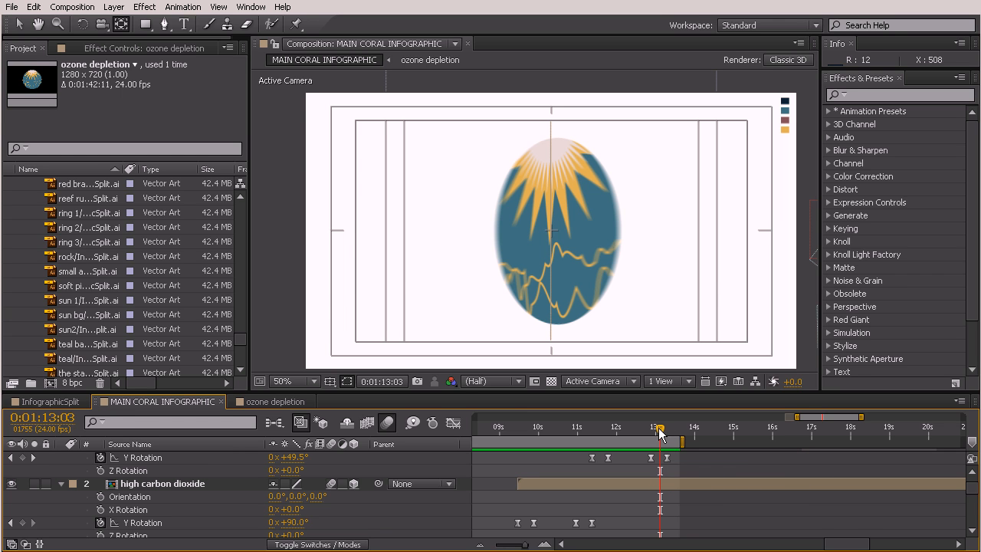
drag(659, 433, 690, 462)
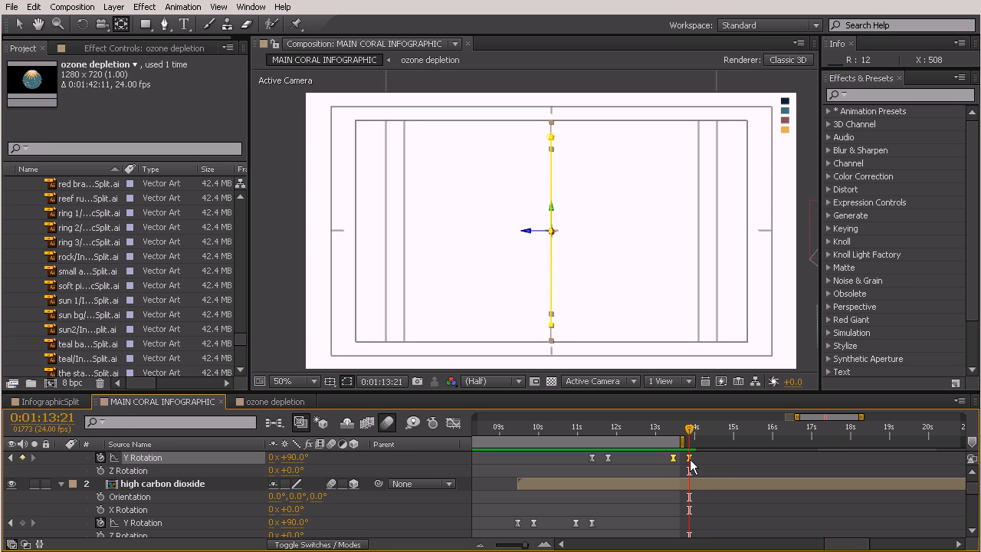
drag(666, 429, 694, 454)
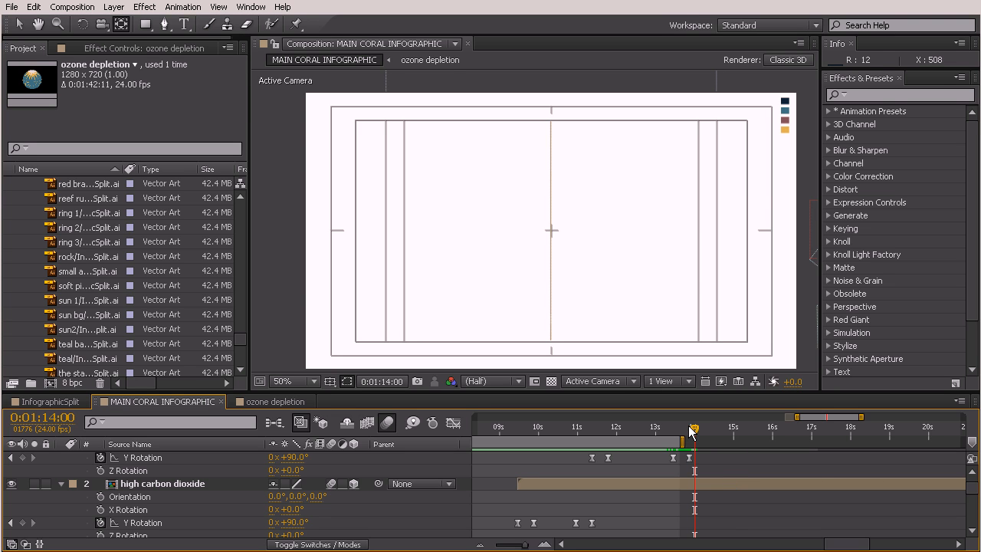
drag(690, 431, 667, 432)
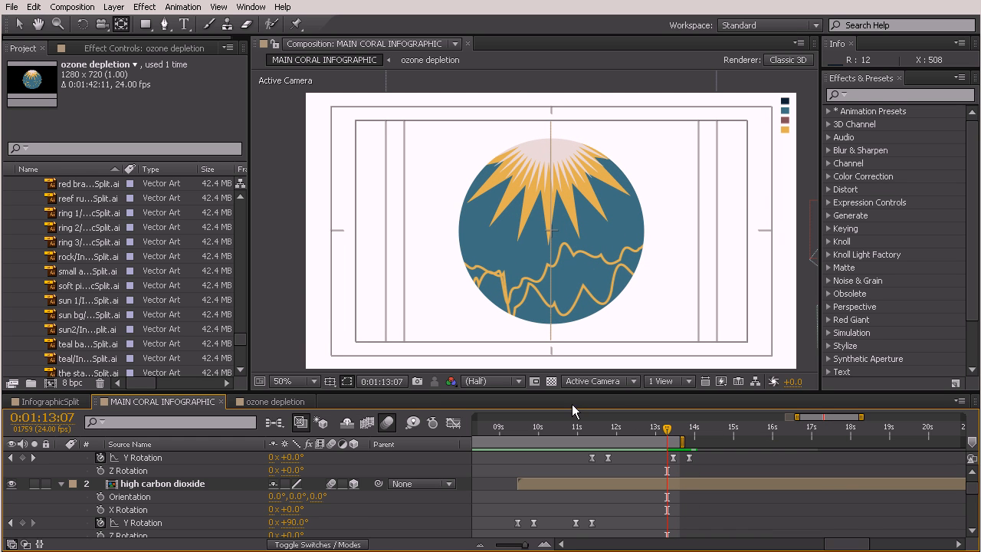
click(609, 432)
drag(613, 437, 678, 446)
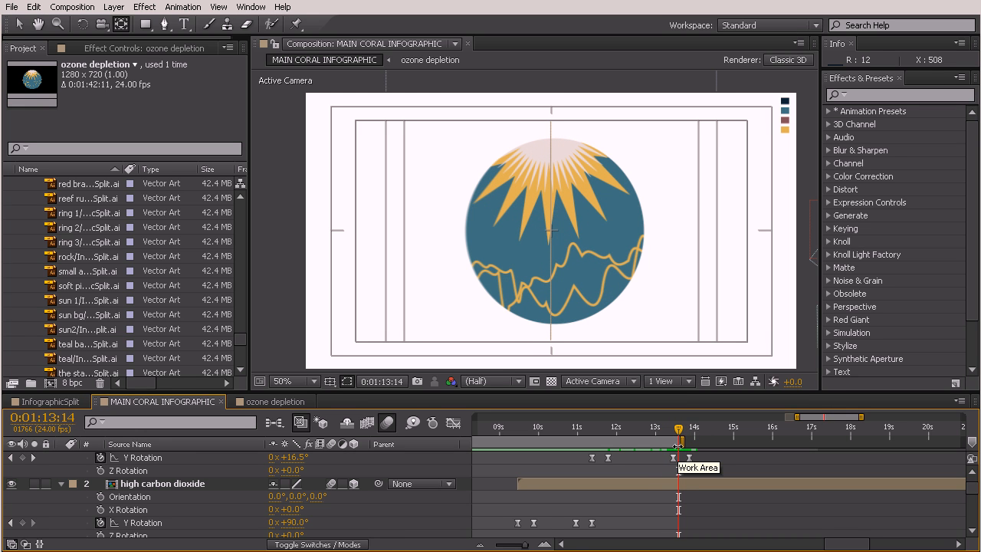
click(666, 454)
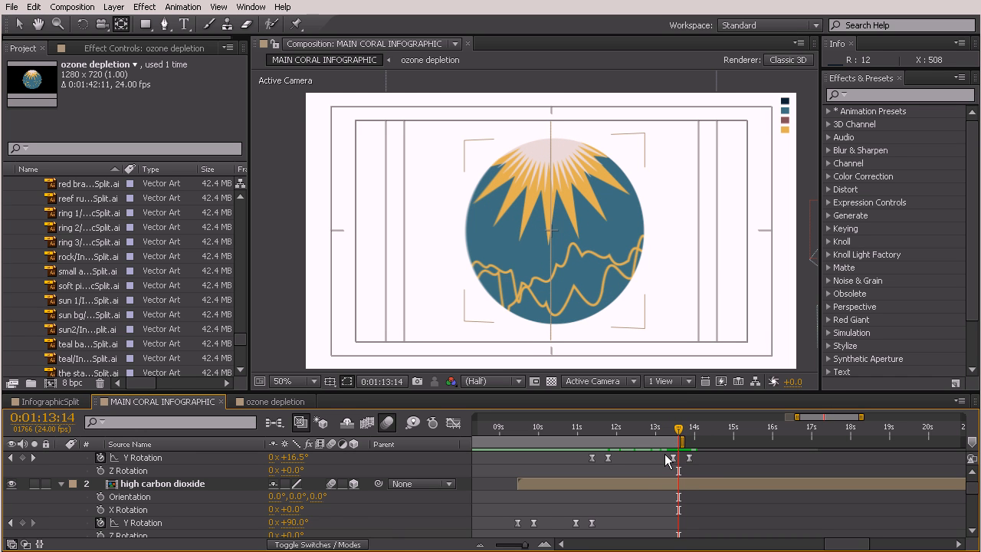